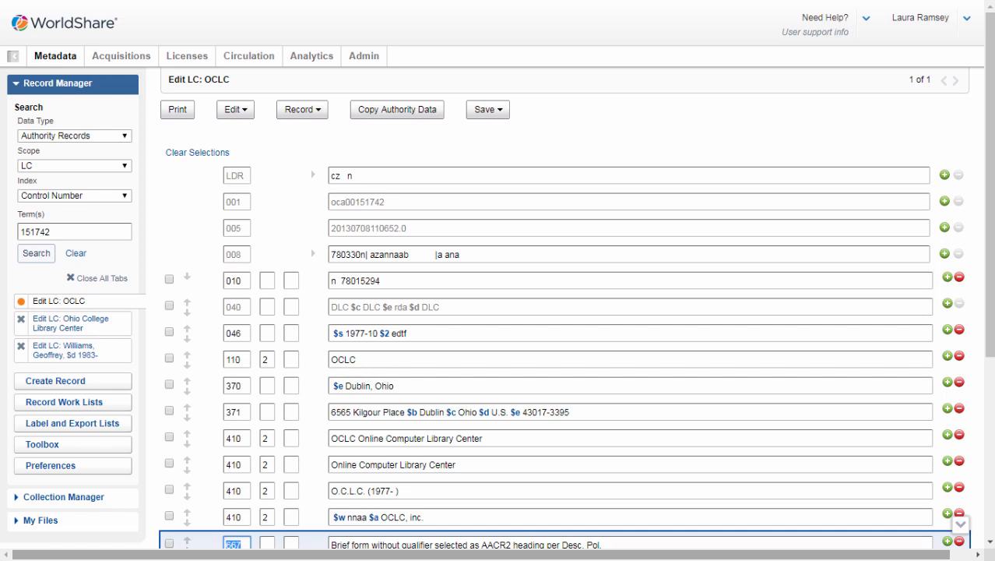
# Copy the authority data of the Ohio College Library Center record and insert it as a See Also link in the OCLC record.
pyautogui.click(100, 333)
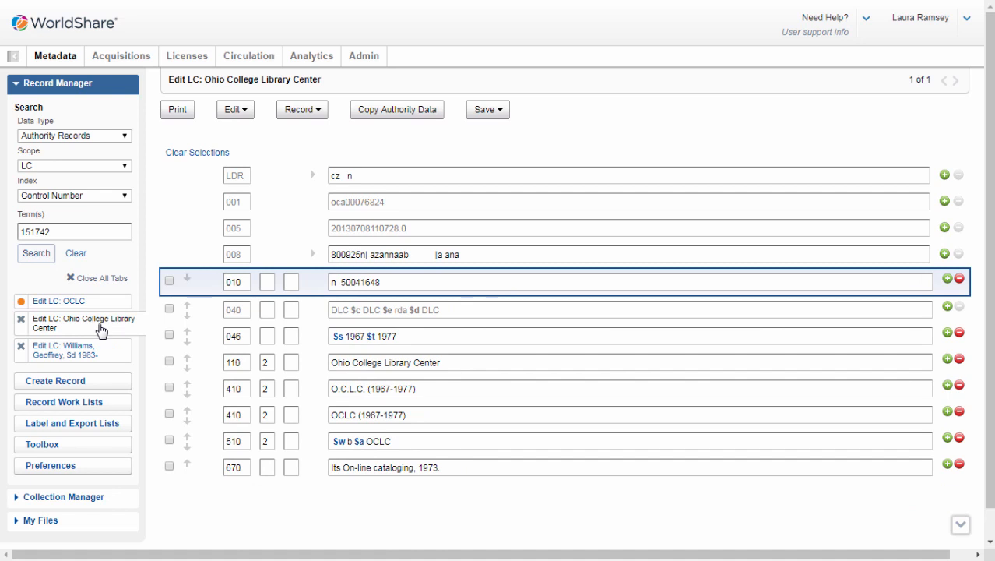
pyautogui.click(411, 112)
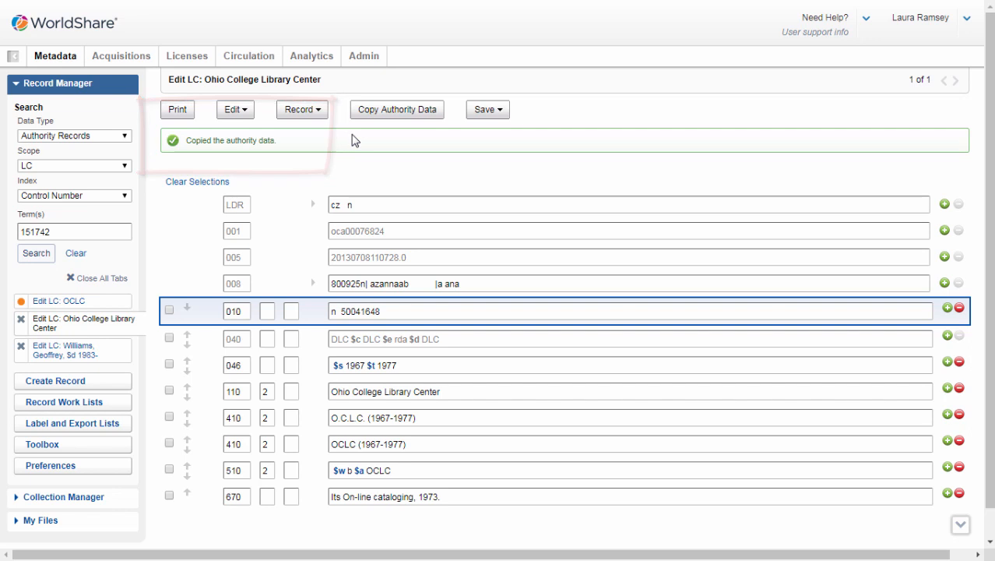
pyautogui.click(87, 302)
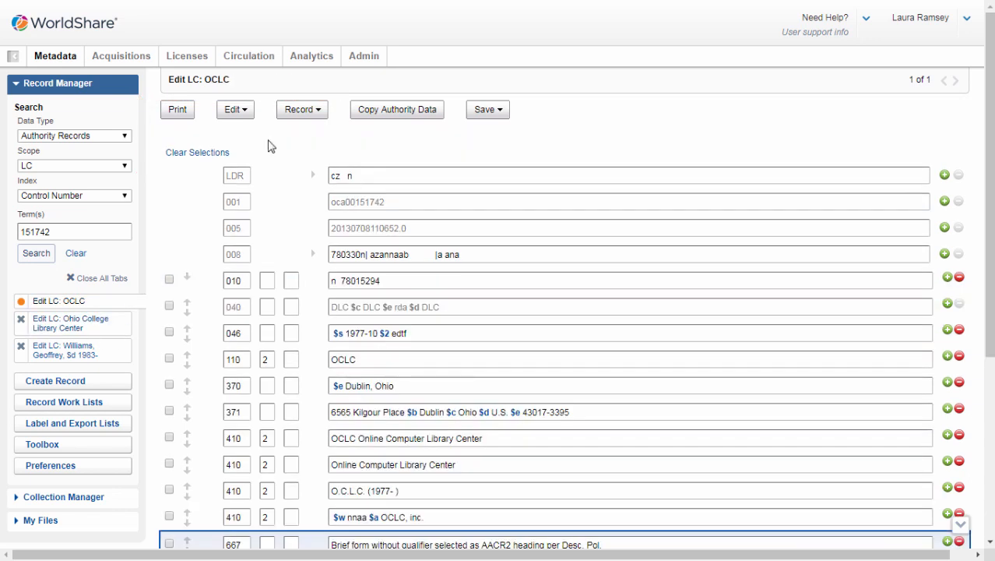
pyautogui.click(249, 114)
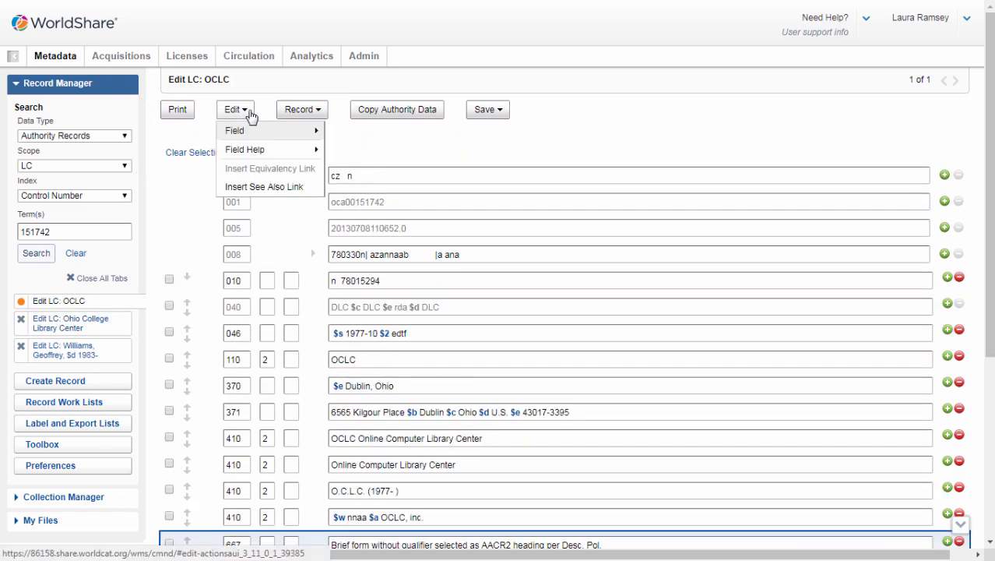
pyautogui.click(255, 188)
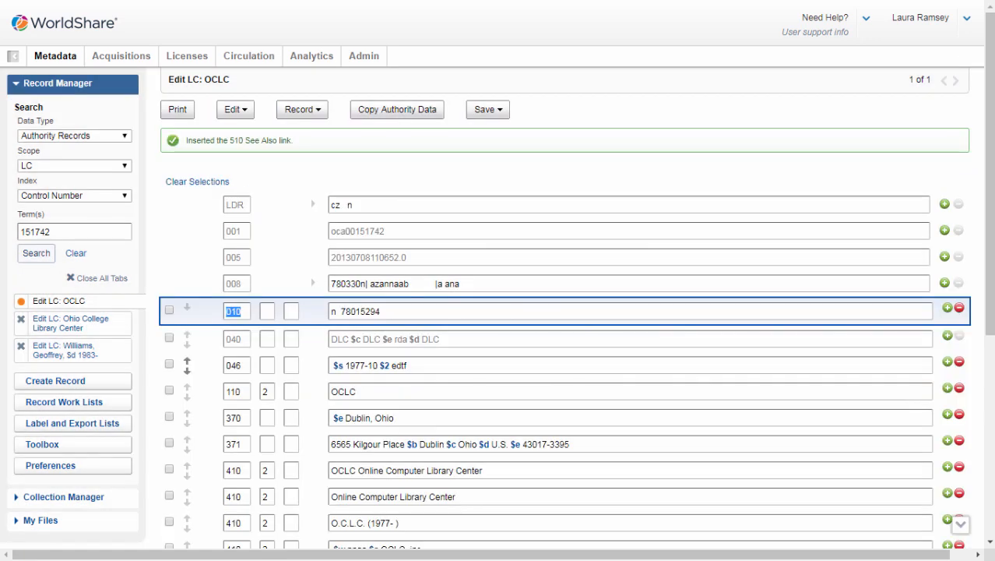
pyautogui.moveTo(990, 309); pyautogui.dragTo(978, 554)
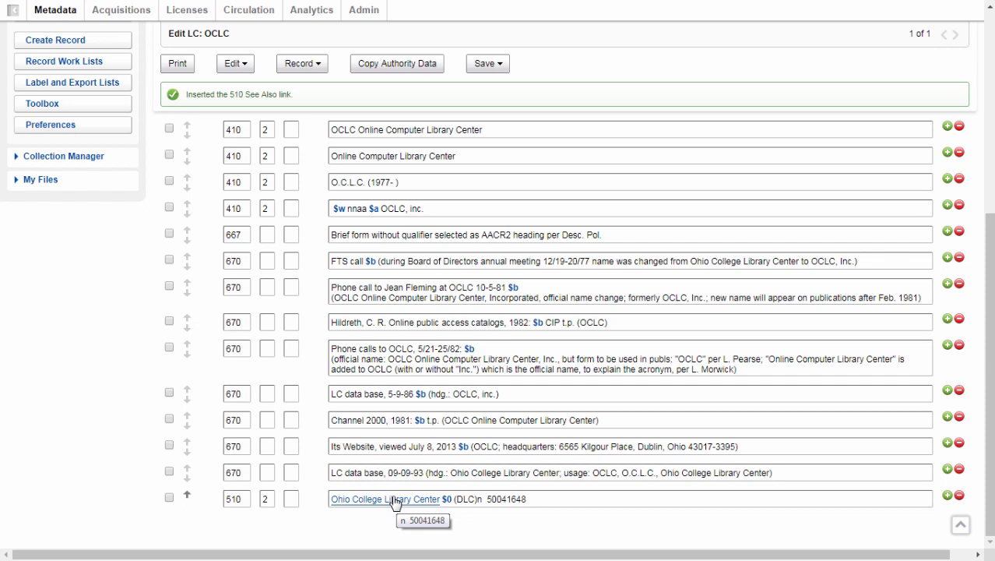
pyautogui.scroll(5, 292, 312)
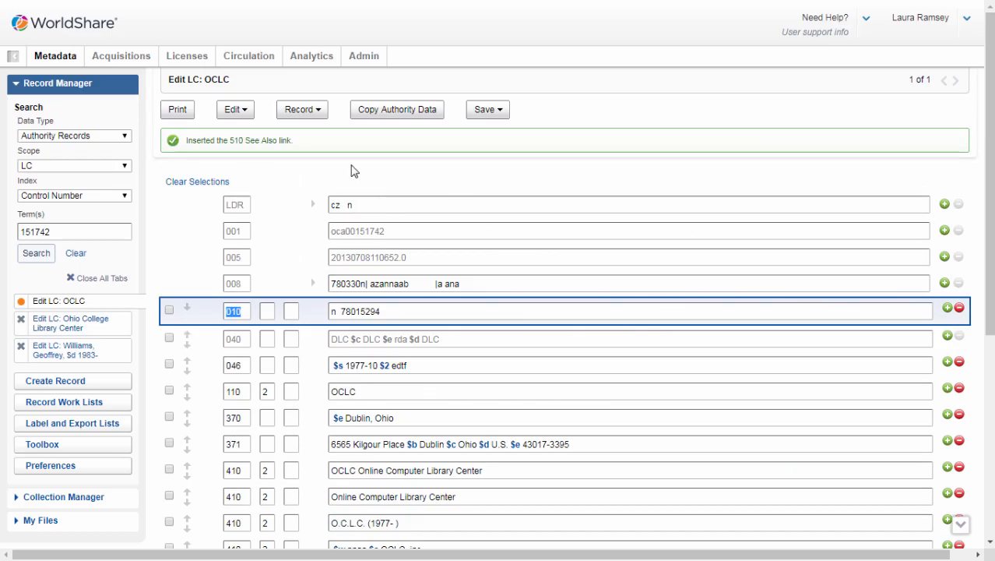
pyautogui.click(246, 111)
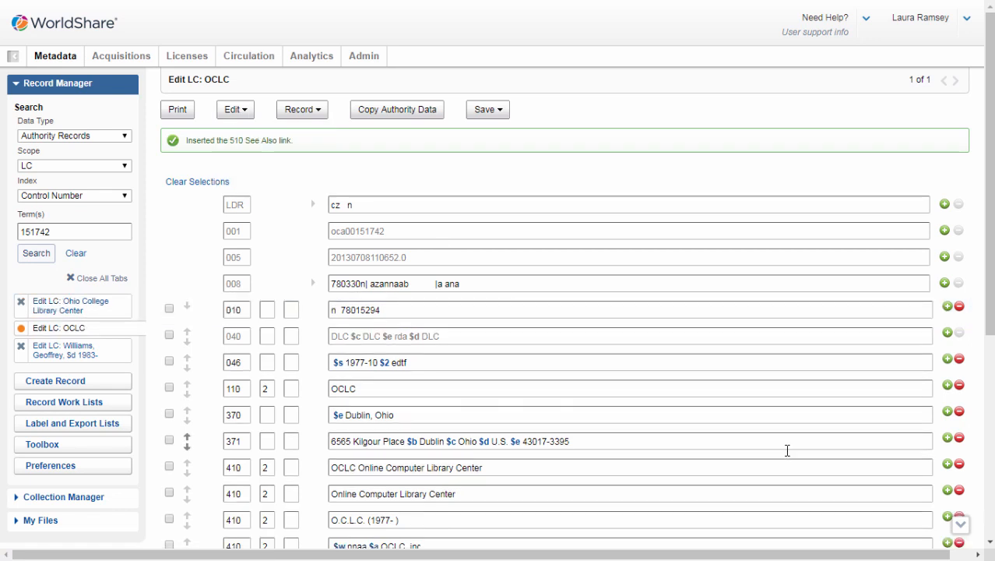
# Append xxxxx to the heading in the OCLC record's 510 field and refresh the record's Equivalency/See Also links.
pyautogui.scroll(-5, 787, 450)
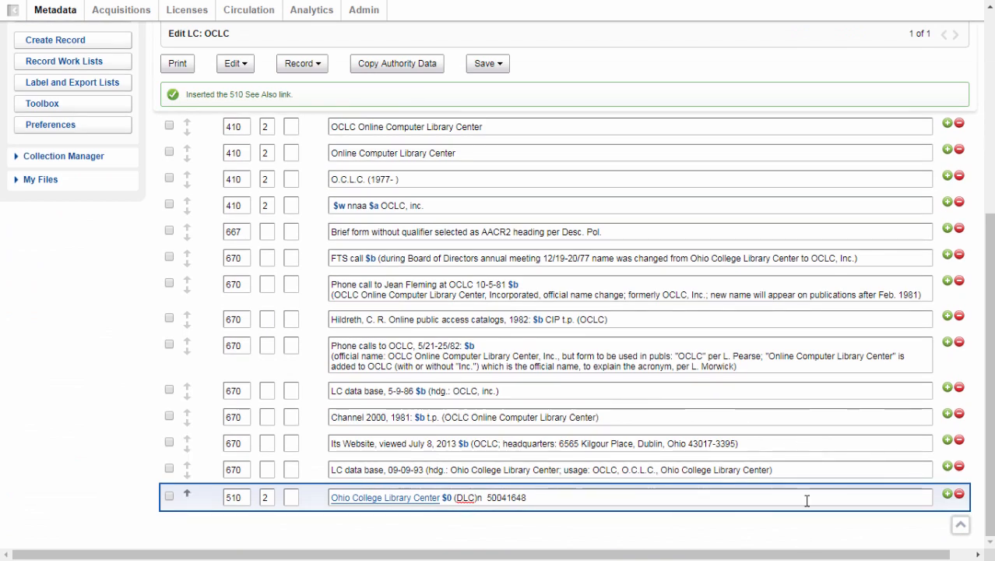
pyautogui.click(444, 498)
pyautogui.write('xxxxx')
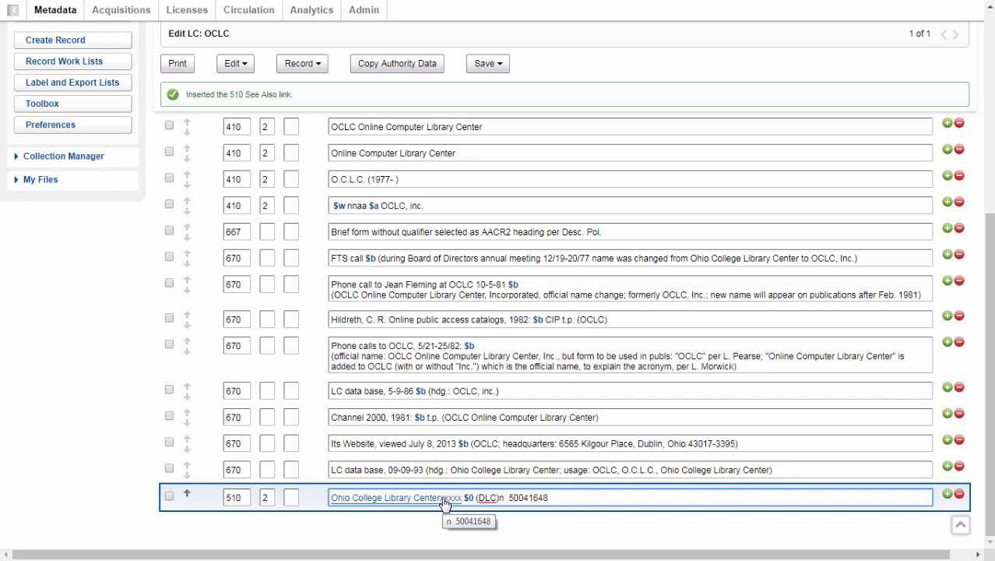
pyautogui.click(317, 64)
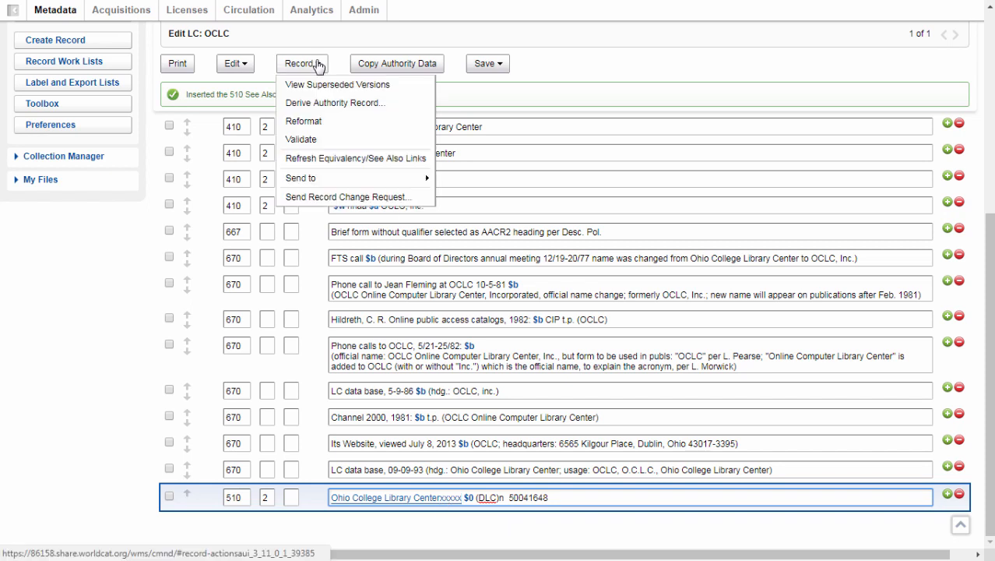
pyautogui.click(334, 160)
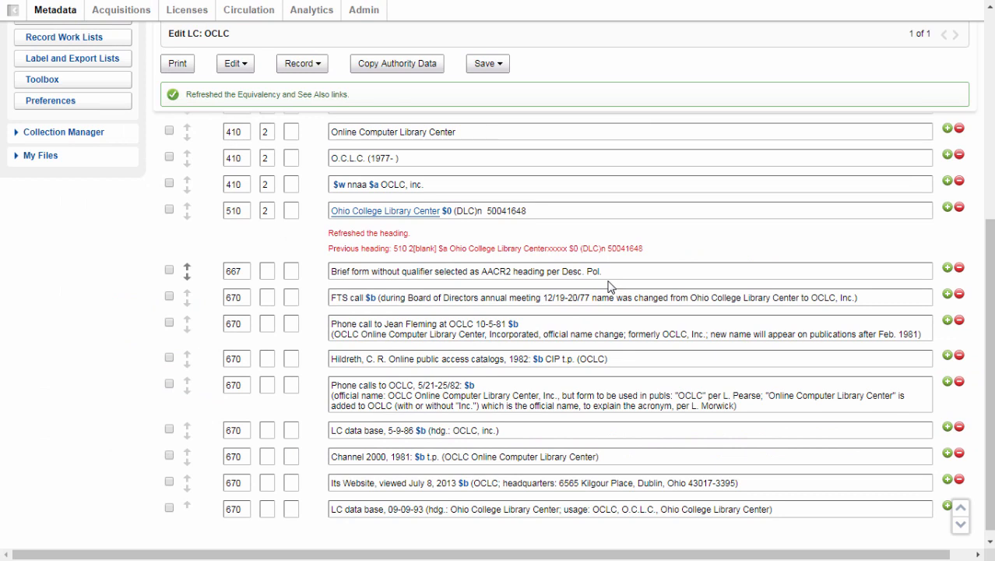
# View the record change request form for the OCLC record, cancel it unsent, and check the available save options.
pyautogui.click(310, 68)
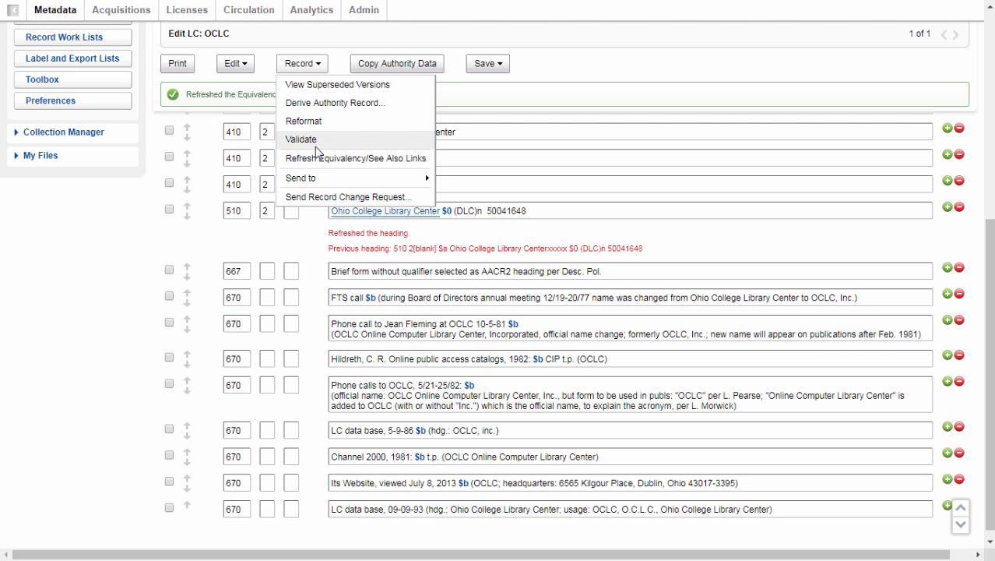
pyautogui.moveTo(317, 185)
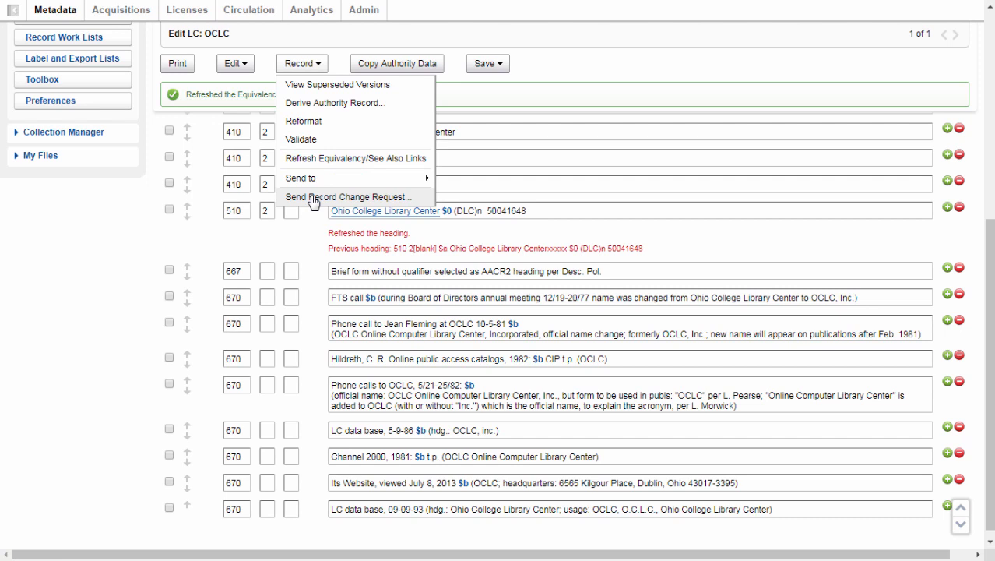
pyautogui.click(314, 200)
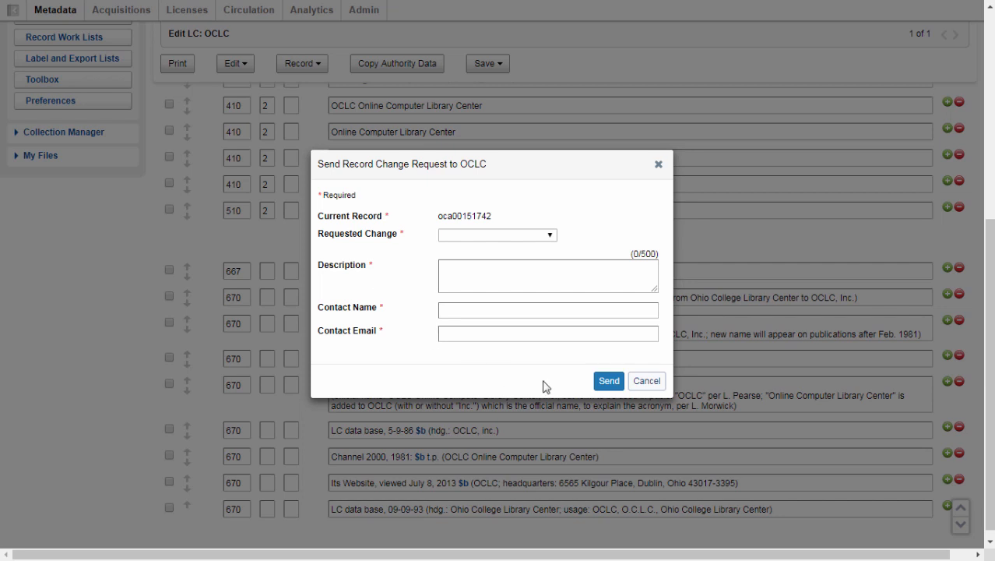
pyautogui.click(646, 381)
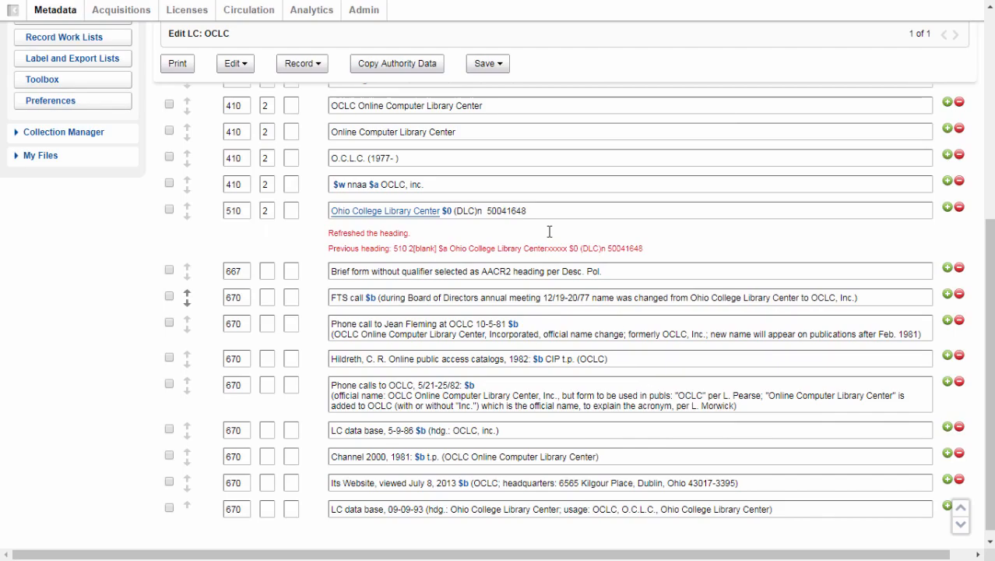
pyautogui.click(496, 68)
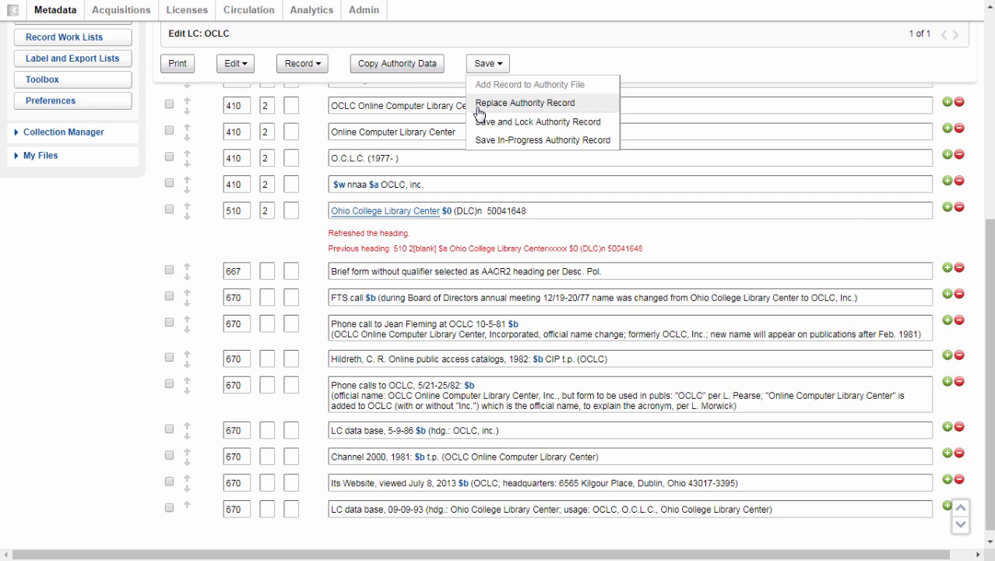
pyautogui.click(478, 103)
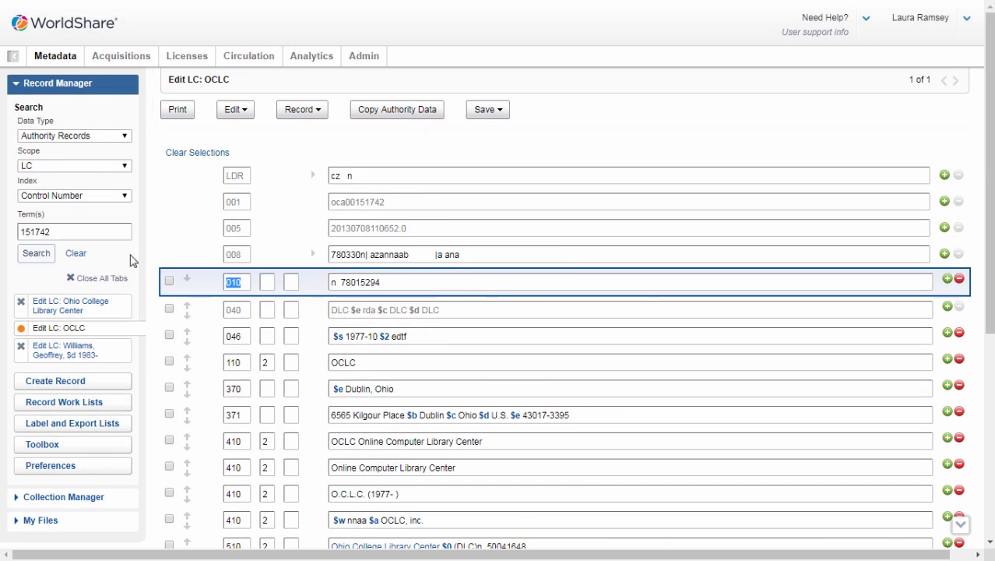
# Delete the 377 field from the personal-name authority record queued for contribution and replace the LC authority record.
pyautogui.click(82, 349)
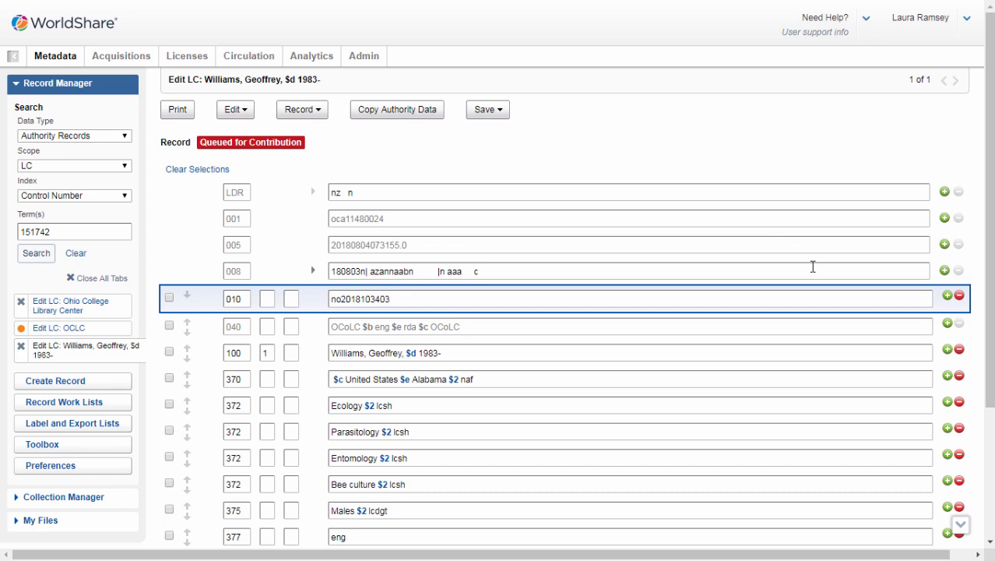
pyautogui.scroll(-3, 809, 265)
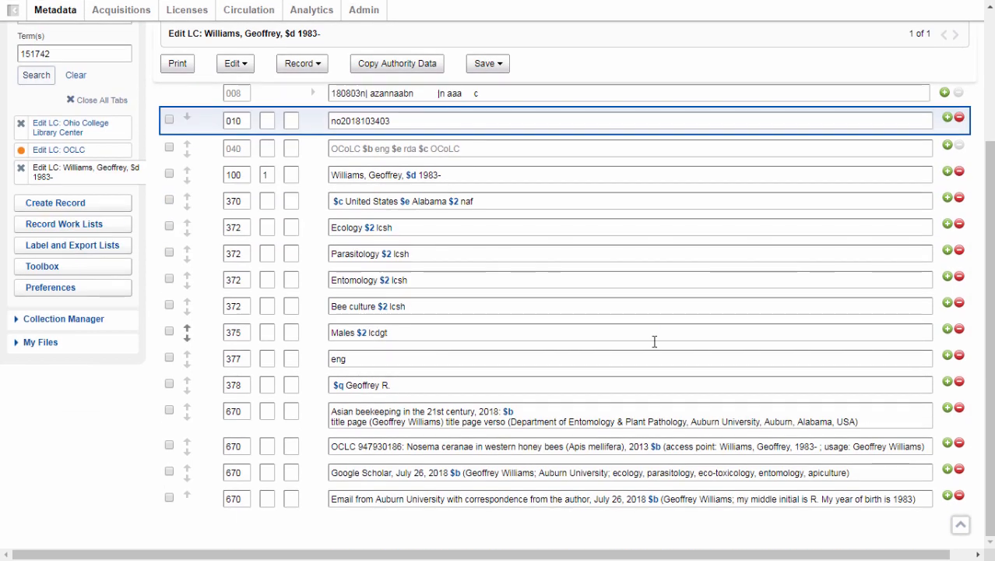
pyautogui.click(960, 355)
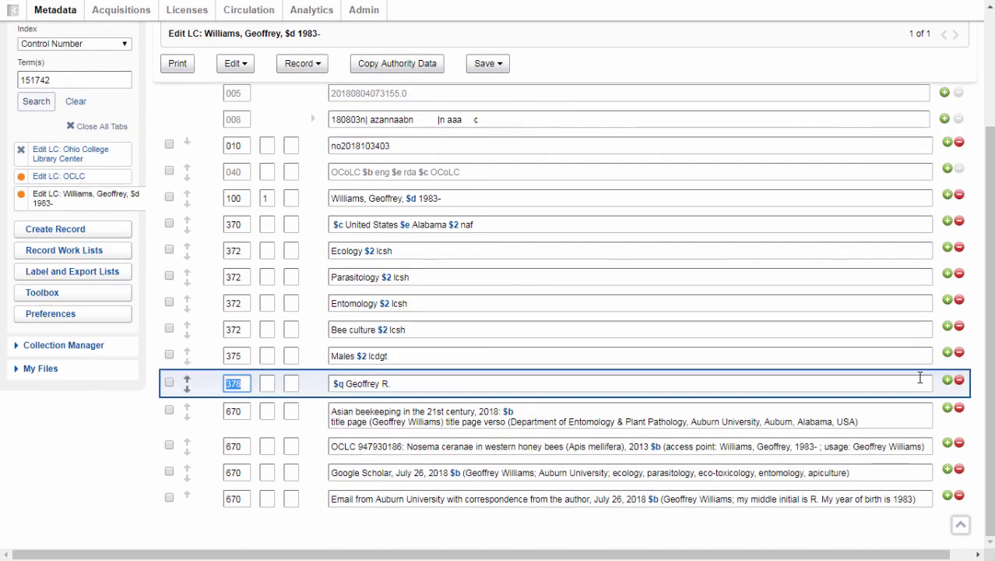
pyautogui.click(490, 67)
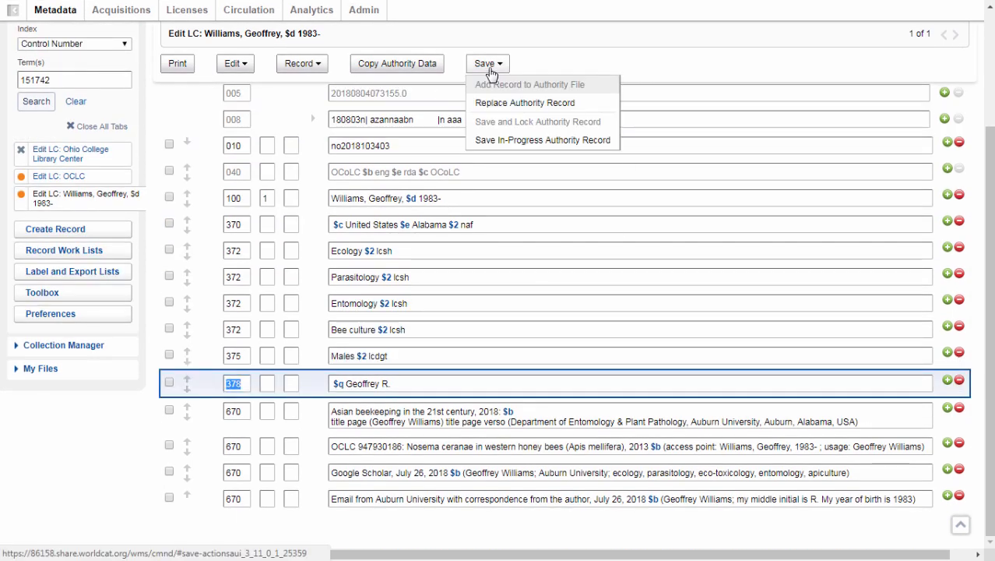
pyautogui.click(488, 100)
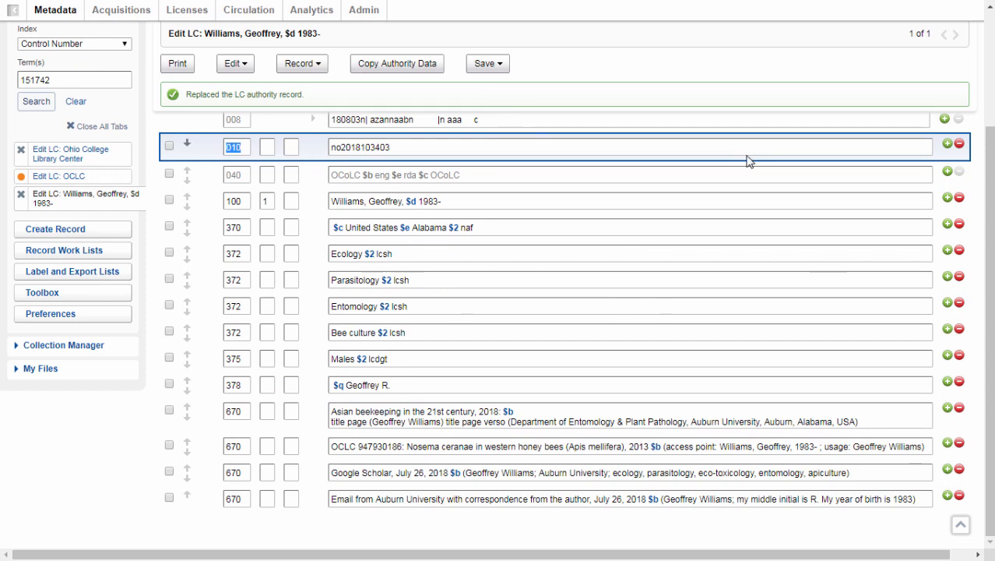
pyautogui.scroll(3, 991, 167)
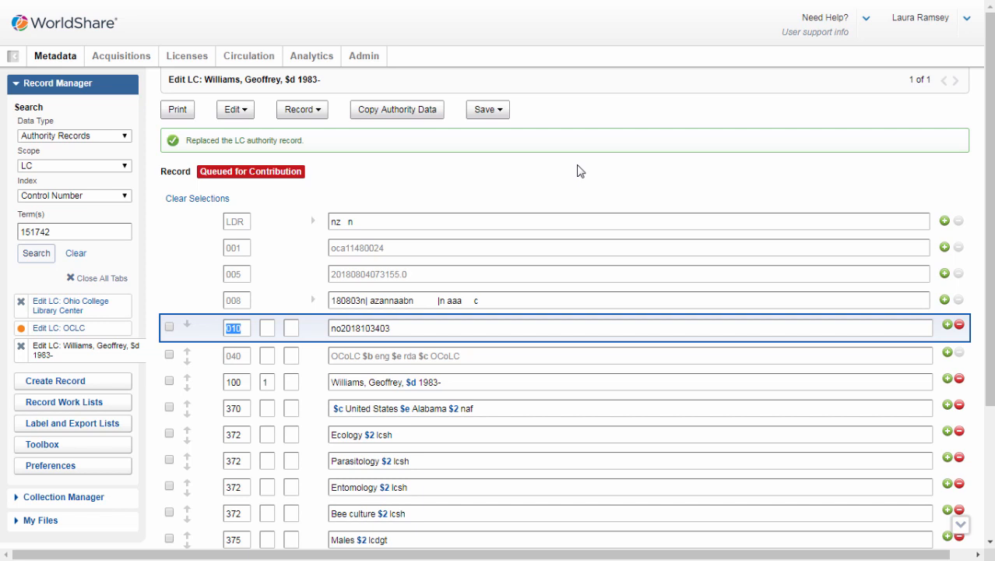
pyautogui.click(489, 111)
# Save and lock the OCLC authority record with workflow status In Process and My Status ljr.
pyautogui.click(86, 329)
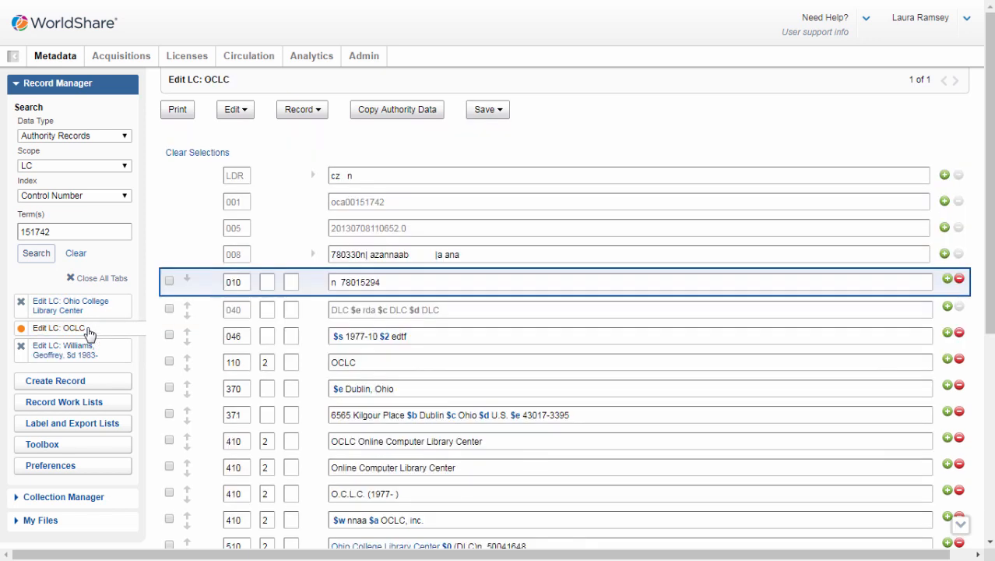
pyautogui.click(500, 110)
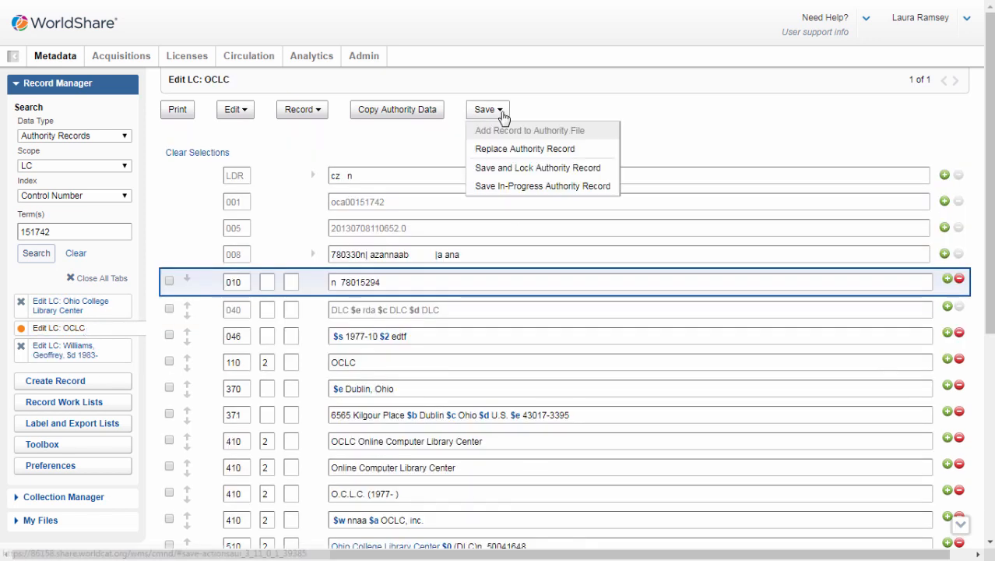
pyautogui.click(508, 168)
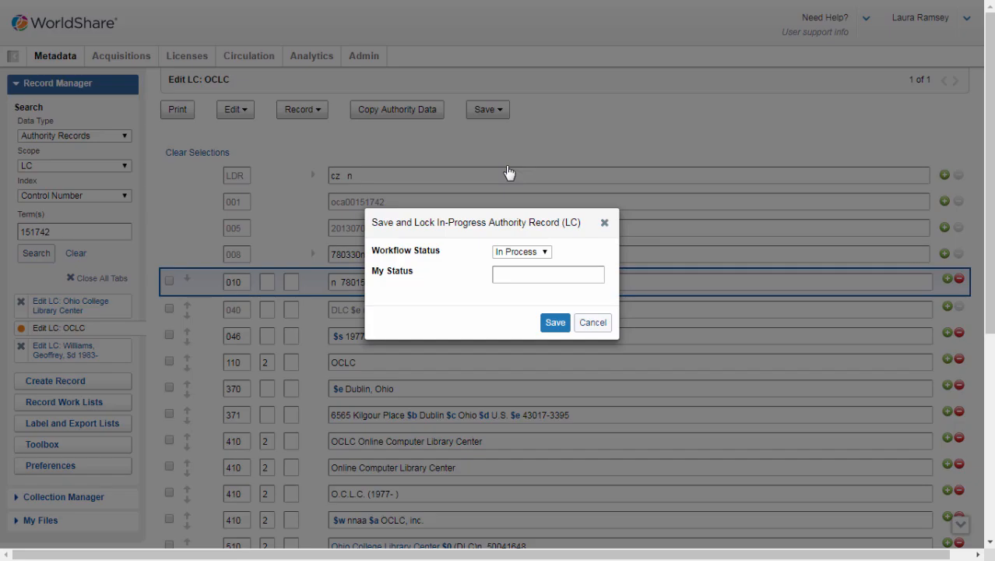
pyautogui.click(510, 275)
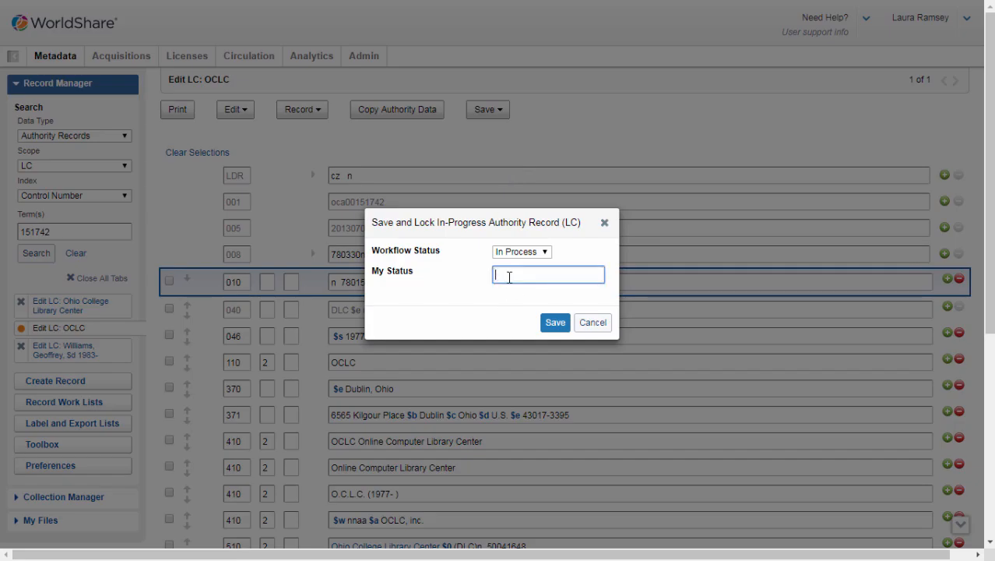
pyautogui.click(548, 254)
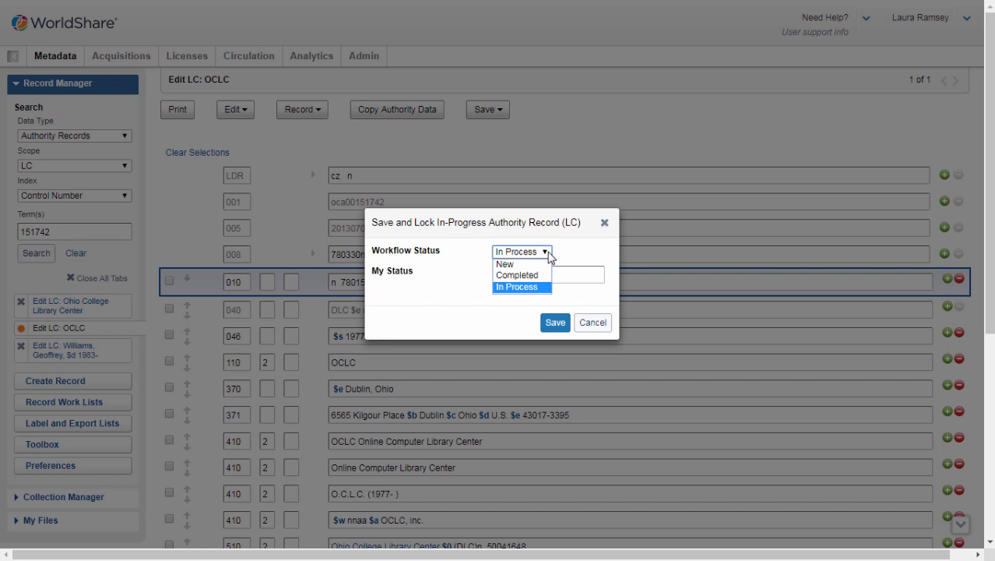
pyautogui.click(549, 255)
pyautogui.click(507, 276)
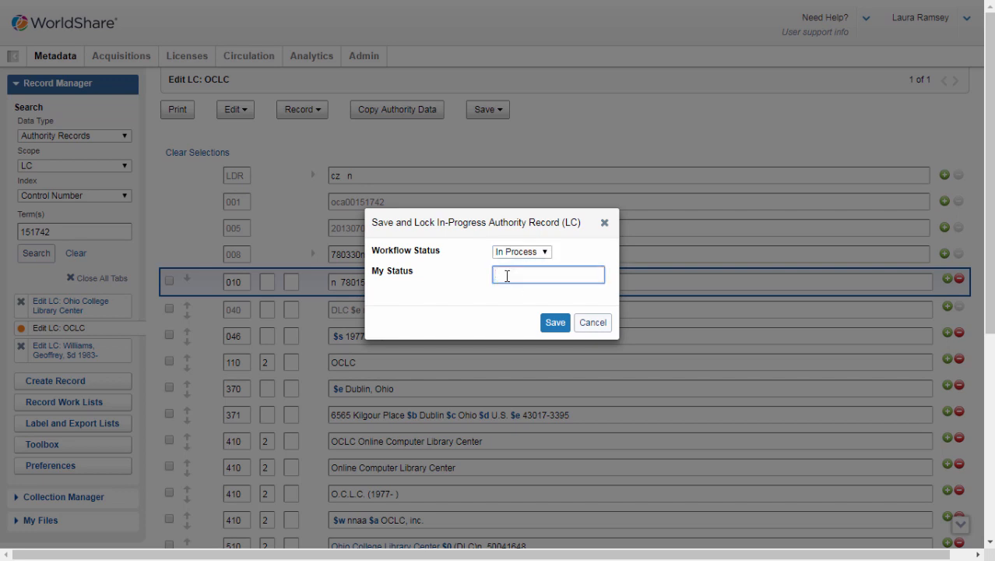
pyautogui.write('ljr')
pyautogui.click(553, 322)
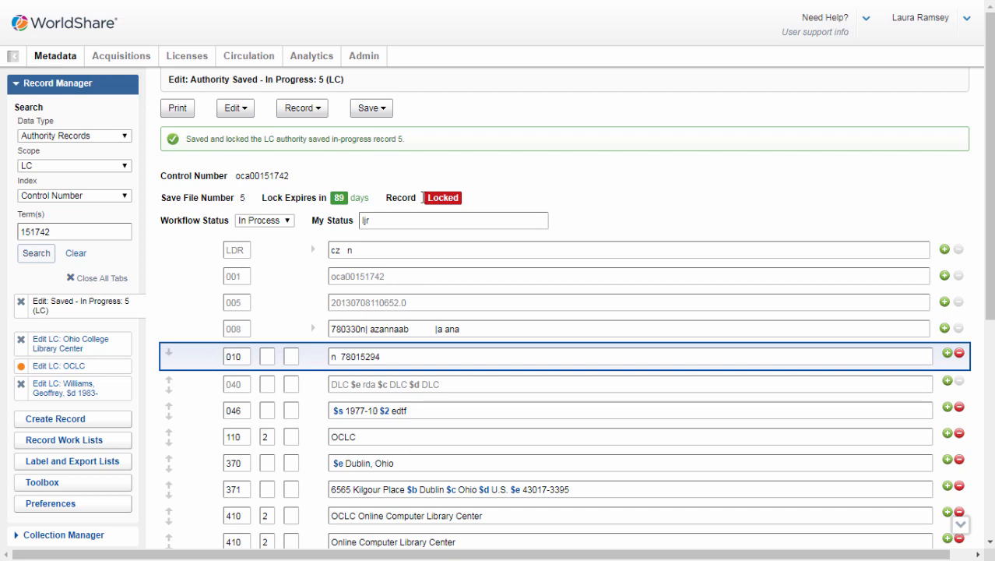
# View the Submit for Review form for the saved in-progress OCLC record and cancel it without submitting.
pyautogui.click(319, 109)
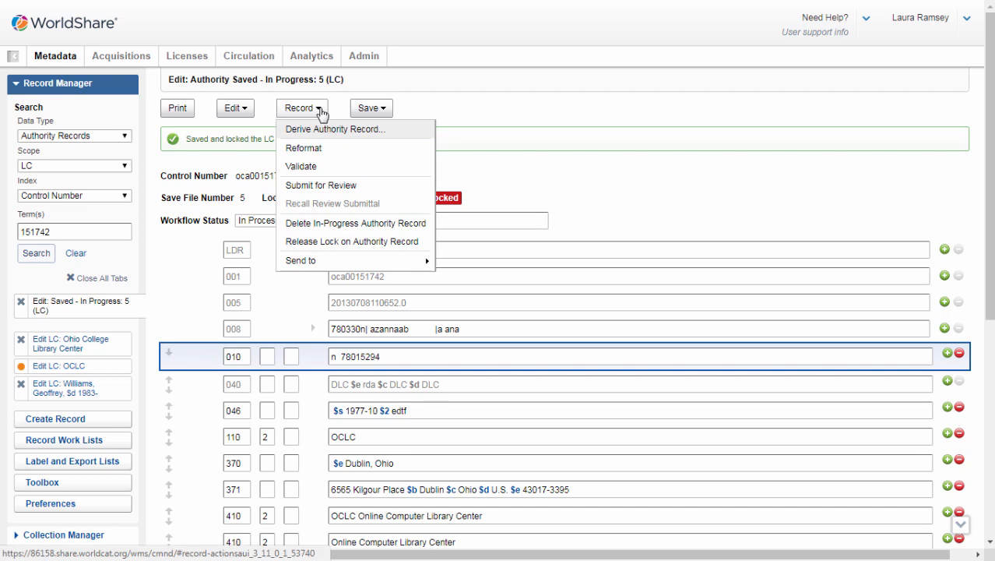
pyautogui.click(304, 192)
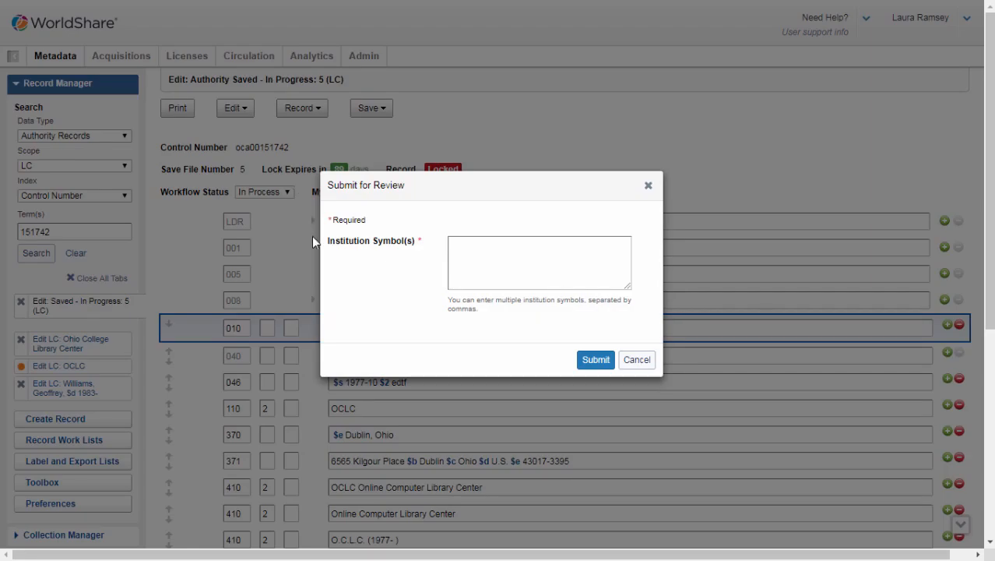
pyautogui.click(456, 241)
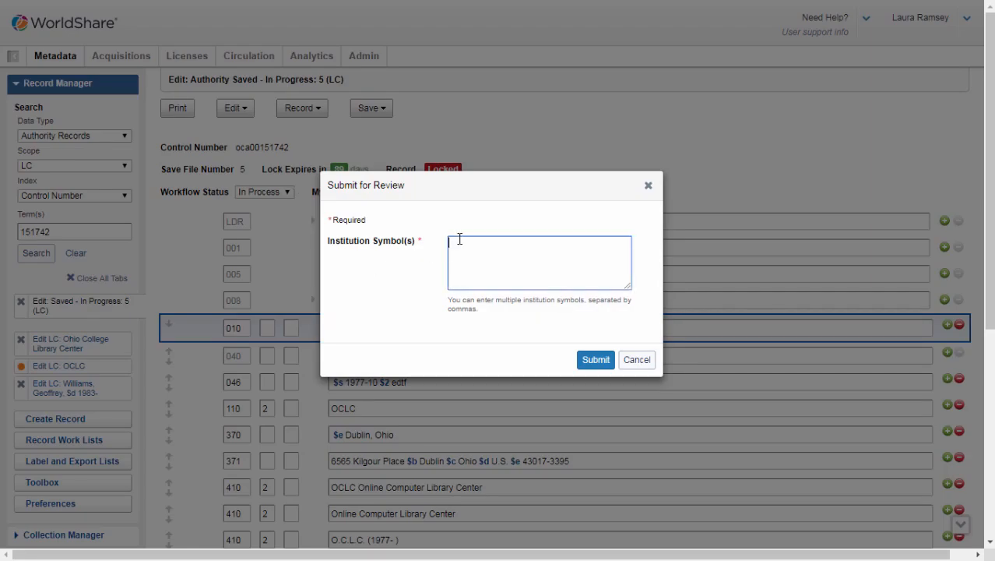
pyautogui.click(636, 360)
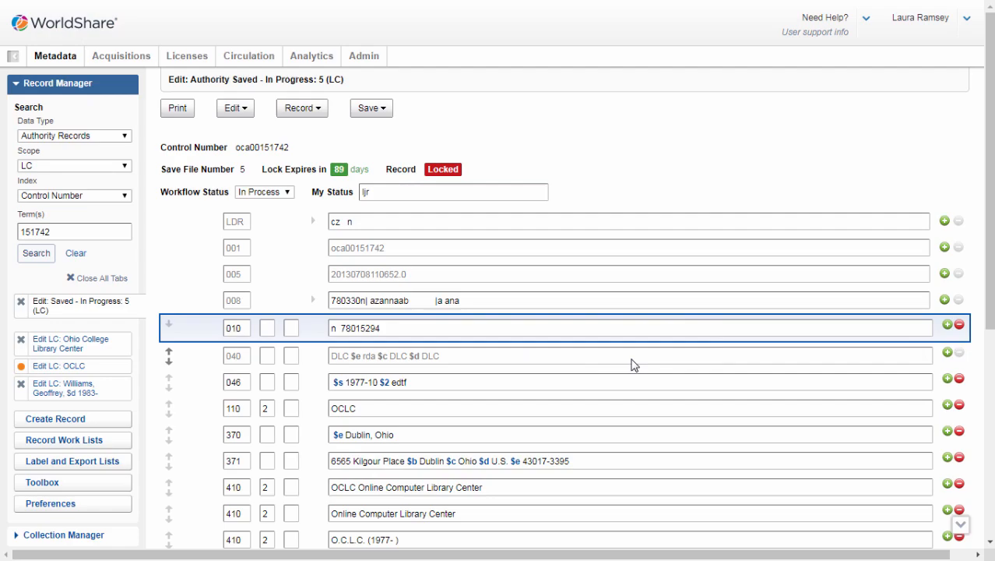
# Release the lock on the in-progress OCLC authority record and delete that in-progress record.
pyautogui.click(311, 109)
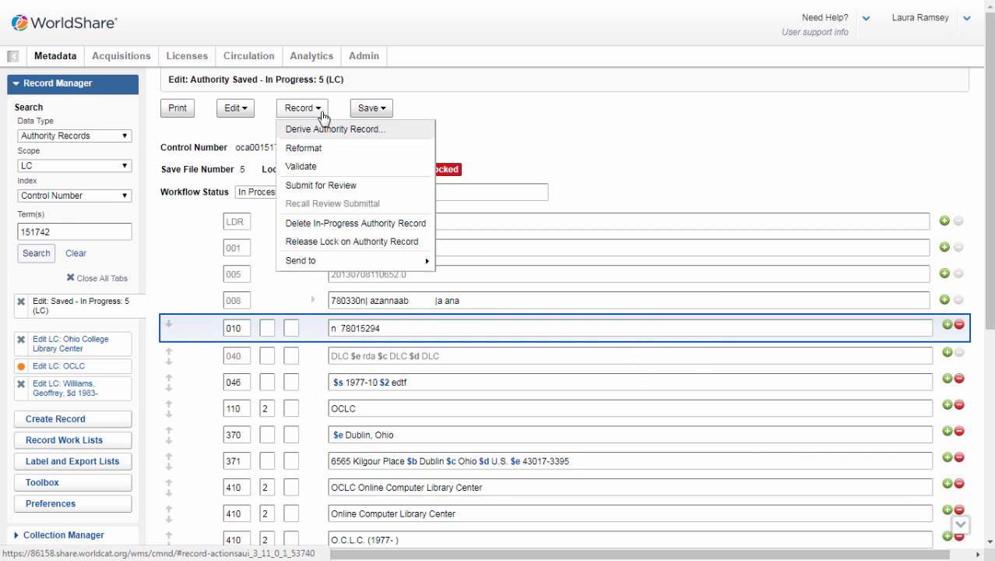
pyautogui.click(305, 243)
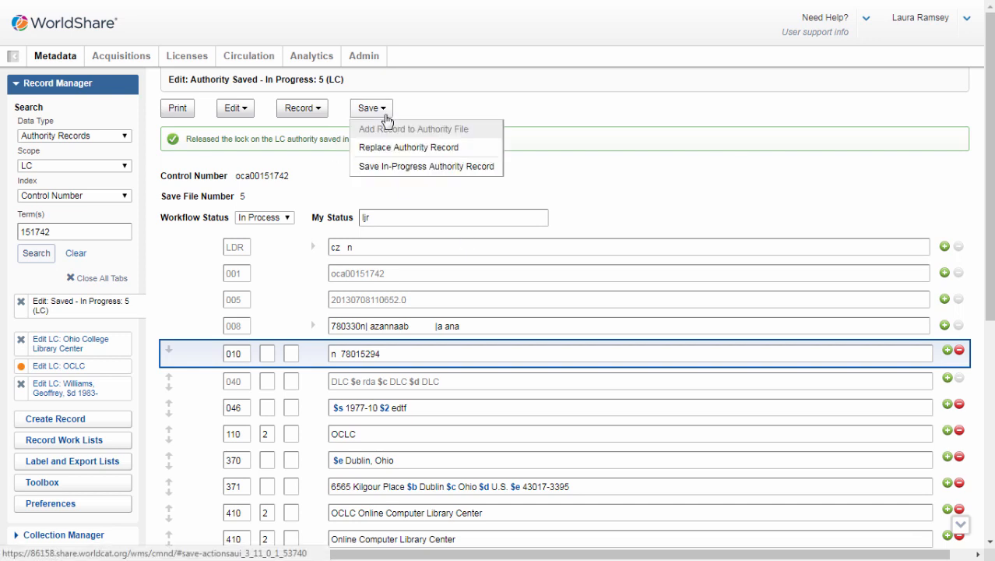
pyautogui.click(320, 111)
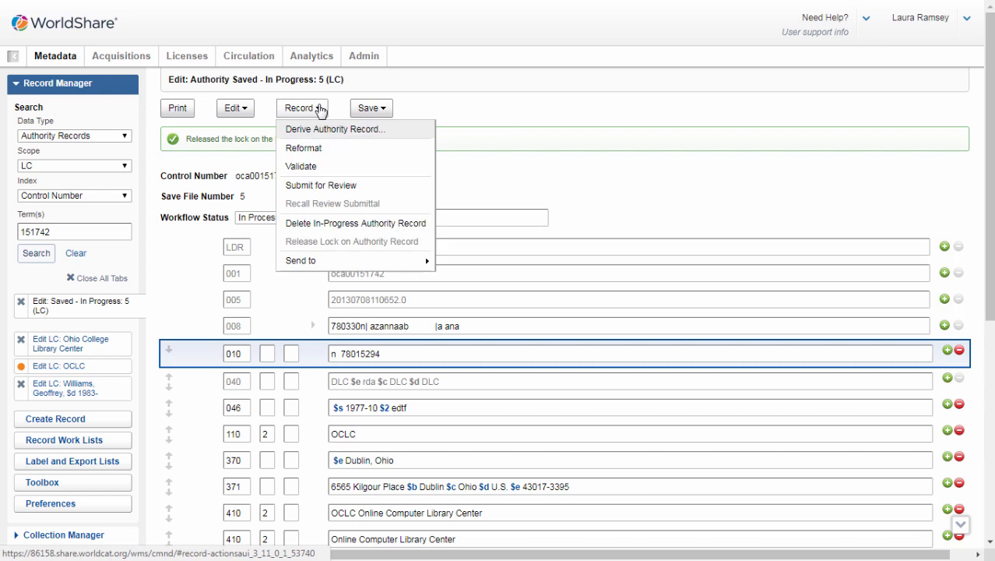
pyautogui.click(313, 224)
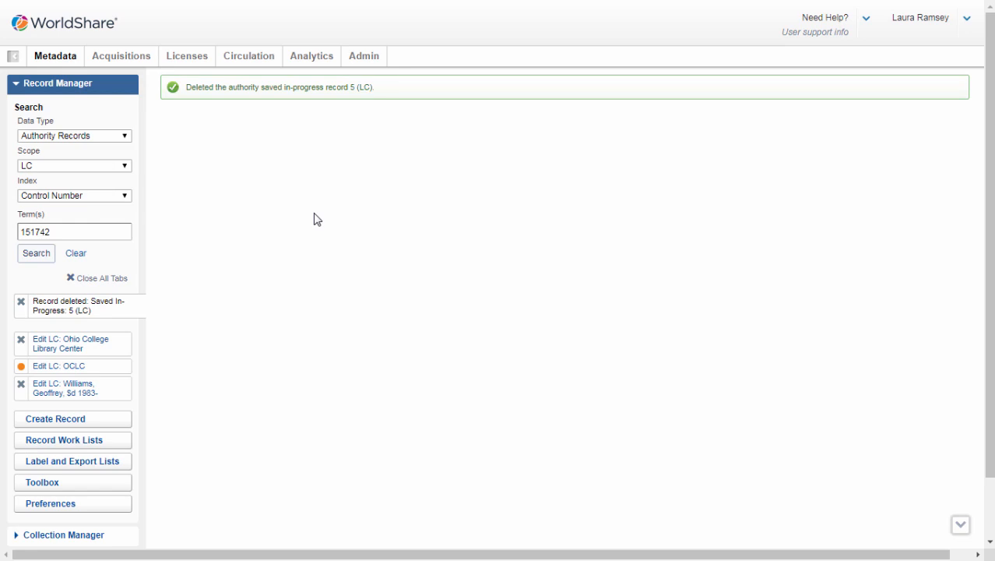